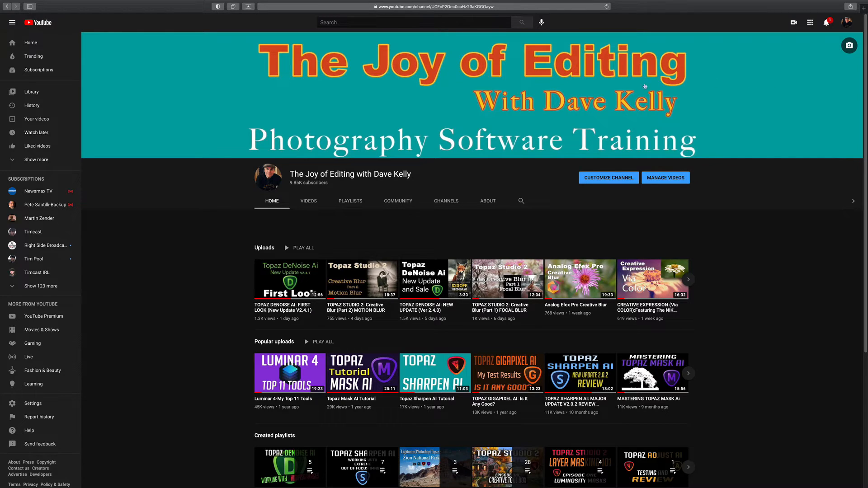
# Open the Topaz DeNoise AI First Look video and examine its full description, including the discount and affiliate links
pyautogui.click(275, 271)
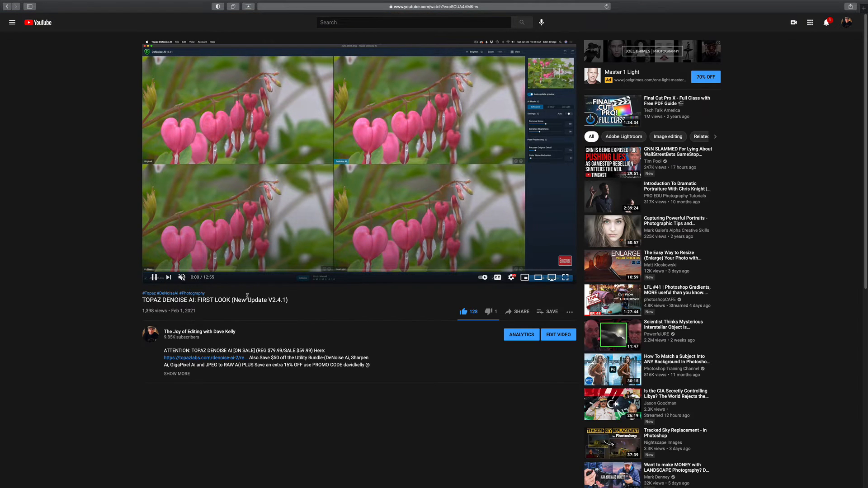
pyautogui.click(176, 374)
pyautogui.scroll(-4, 203, 371)
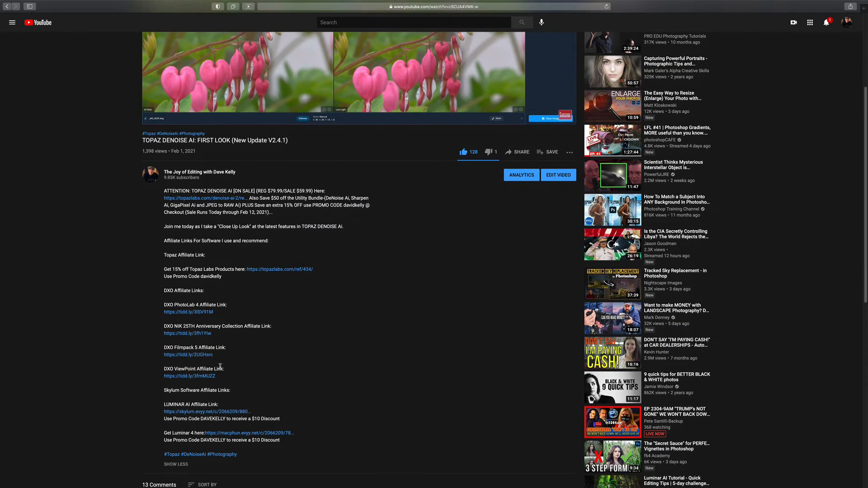
pyautogui.scroll(-2, 220, 366)
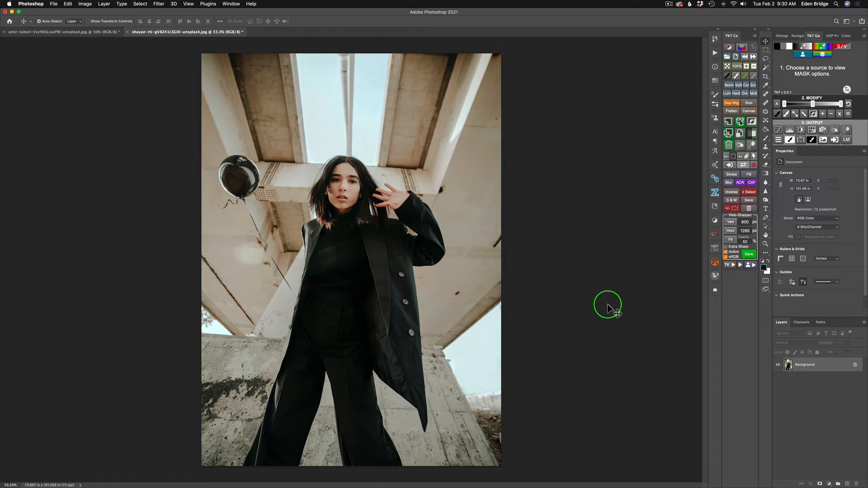
pyautogui.click(158, 4)
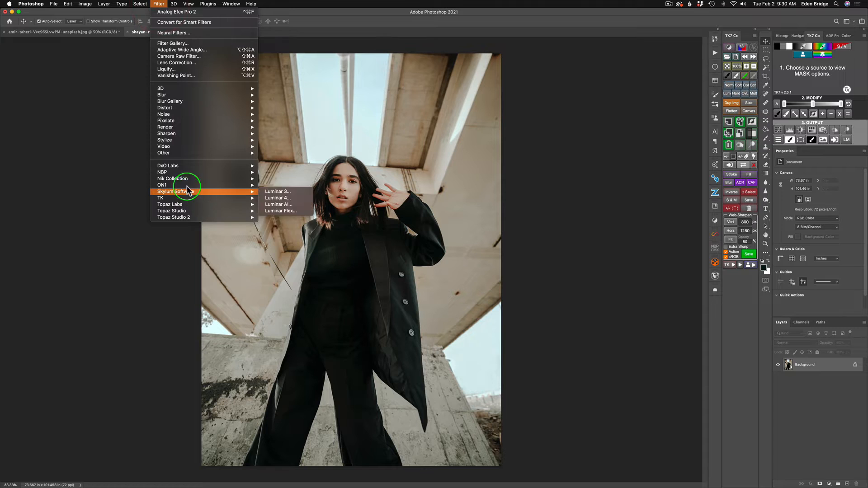
pyautogui.moveTo(194, 178)
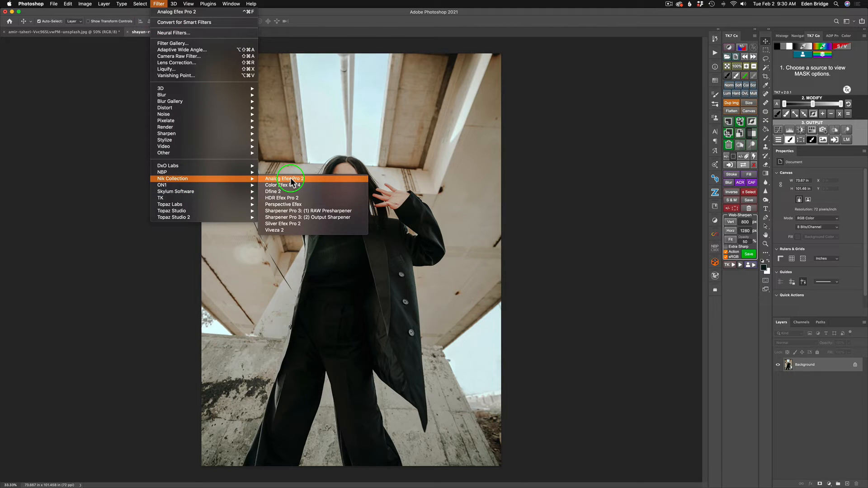
pyautogui.click(572, 191)
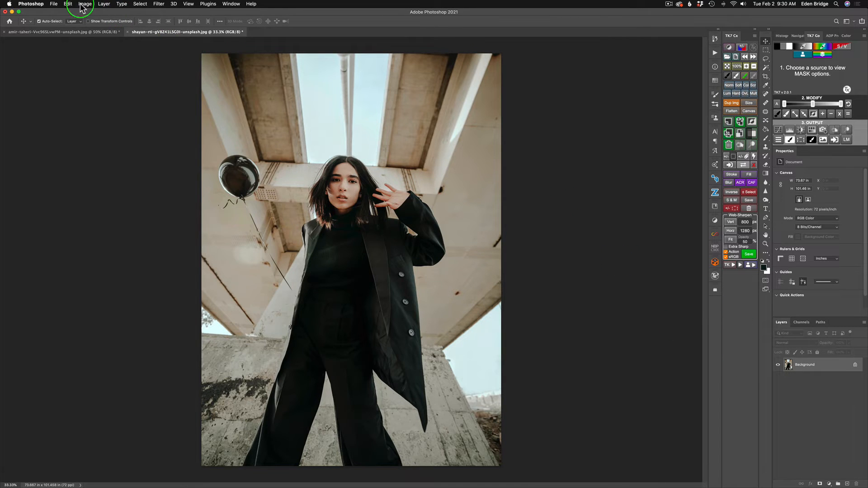
# Bring up Nik Selective Tool 2 and launch Analog Efex Pro 2 from it on the portrait photo
pyautogui.click(53, 4)
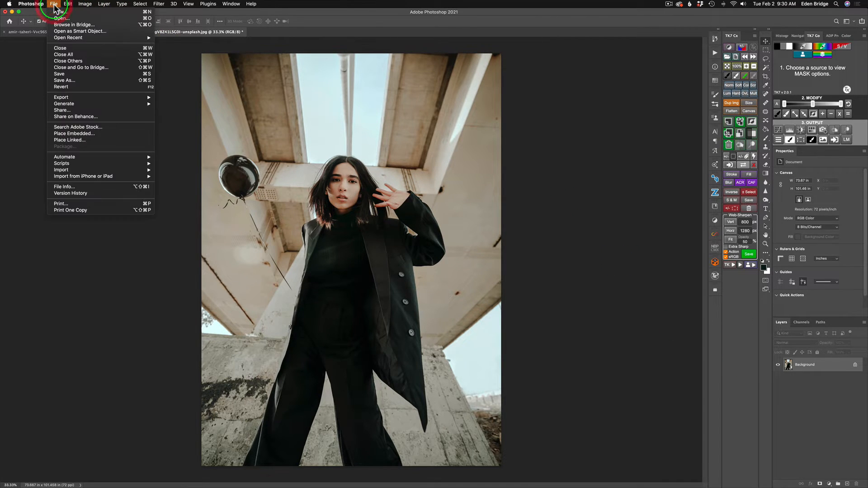
pyautogui.moveTo(80, 157)
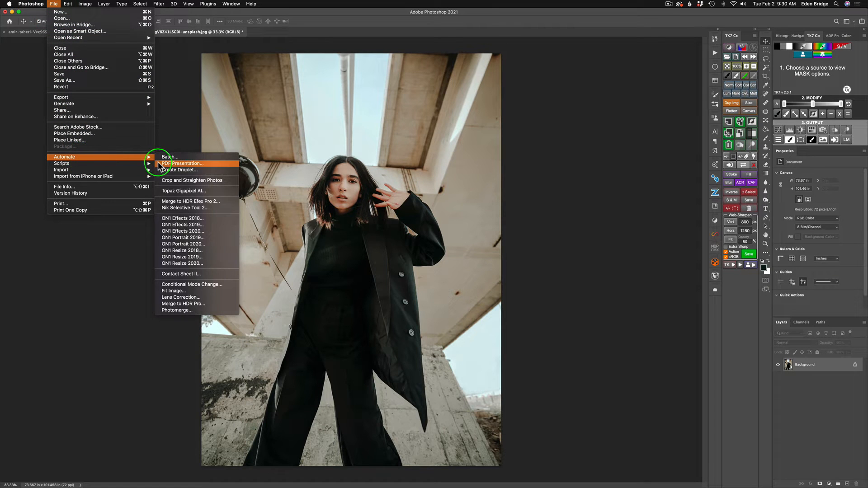
pyautogui.click(192, 209)
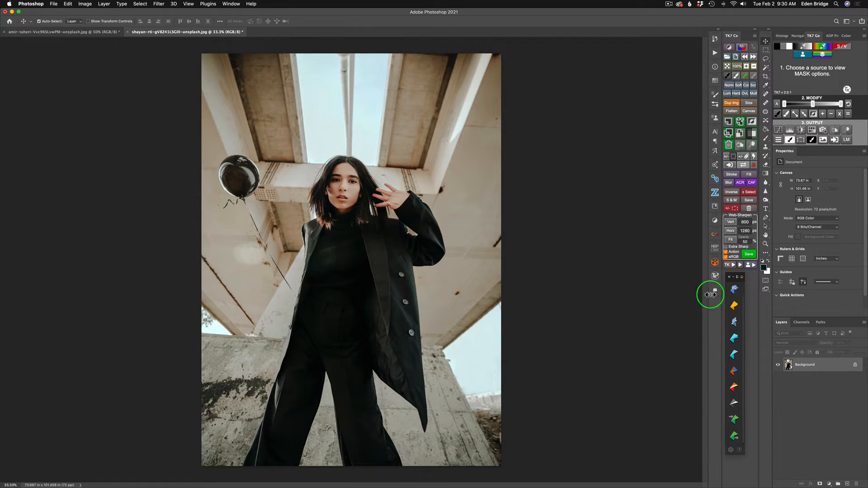
pyautogui.moveTo(737, 279)
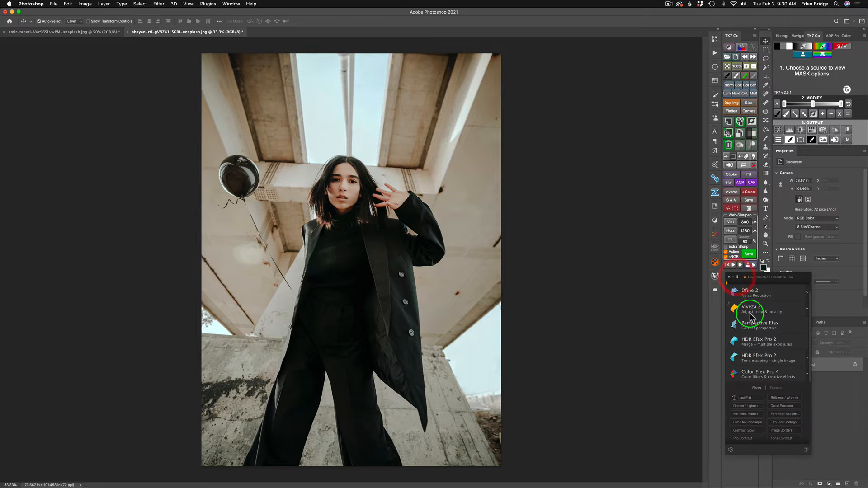
pyautogui.scroll(-3, 769, 333)
pyautogui.scroll(-2, 768, 335)
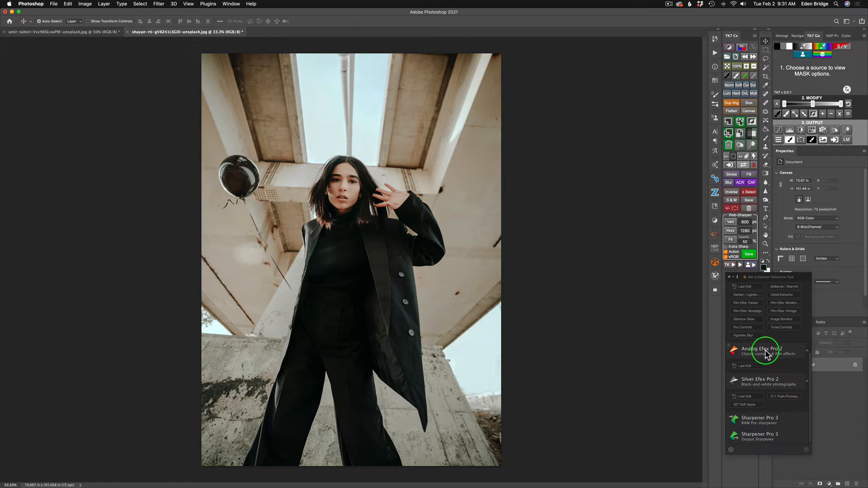
pyautogui.click(766, 353)
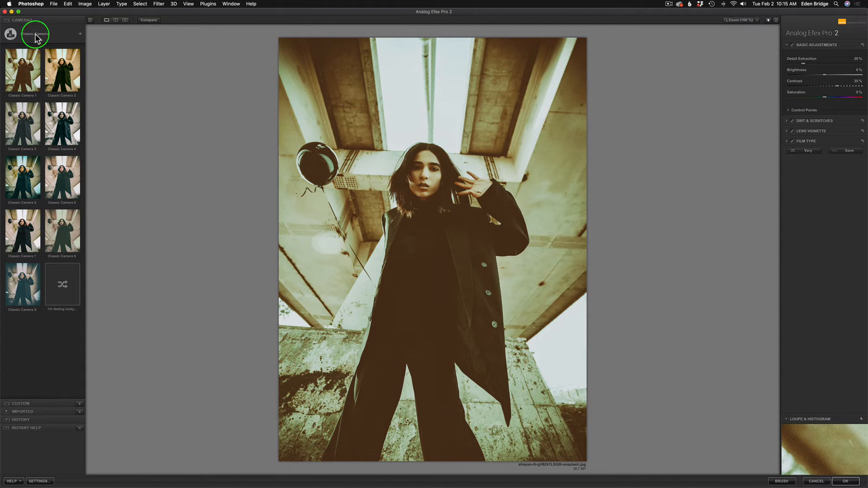
# Replace the Classic Camera look with the Motion Blur tool, trying Photo Plate before returning to Motion Blur
pyautogui.click(79, 34)
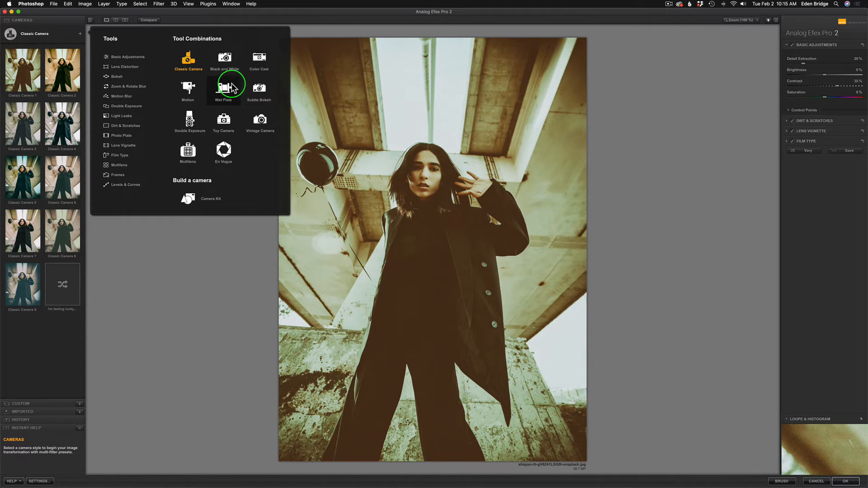
pyautogui.click(63, 31)
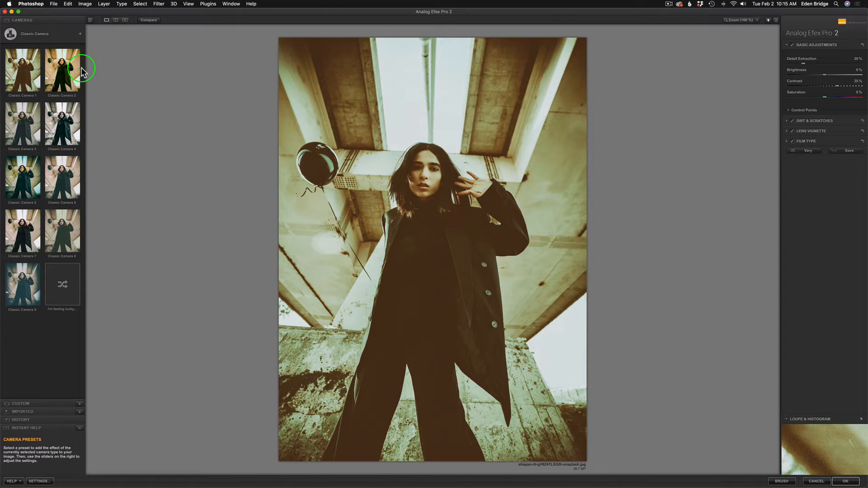
pyautogui.click(80, 34)
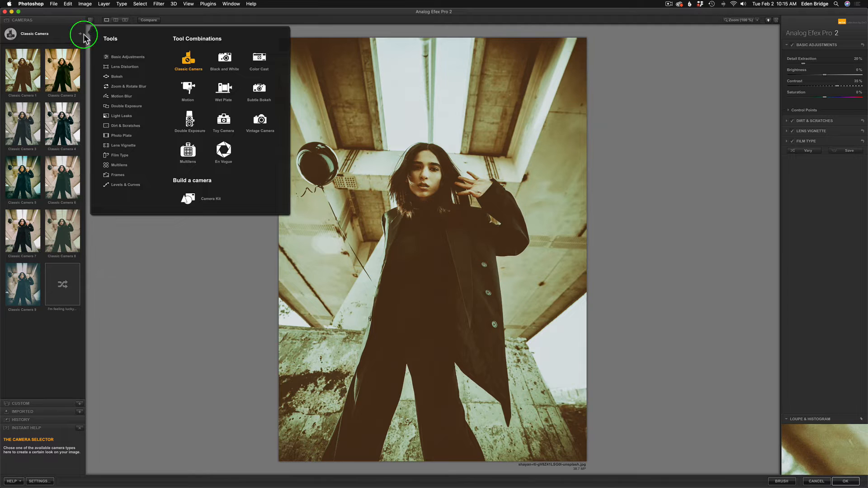
pyautogui.click(123, 97)
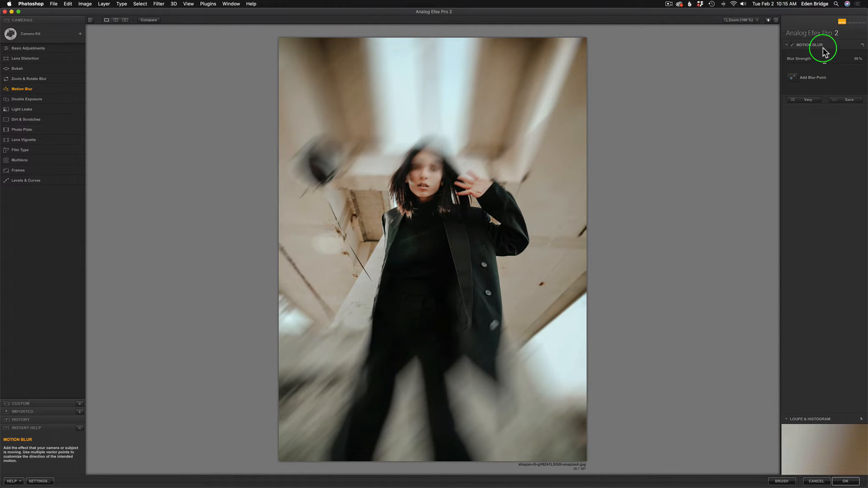
pyautogui.click(21, 131)
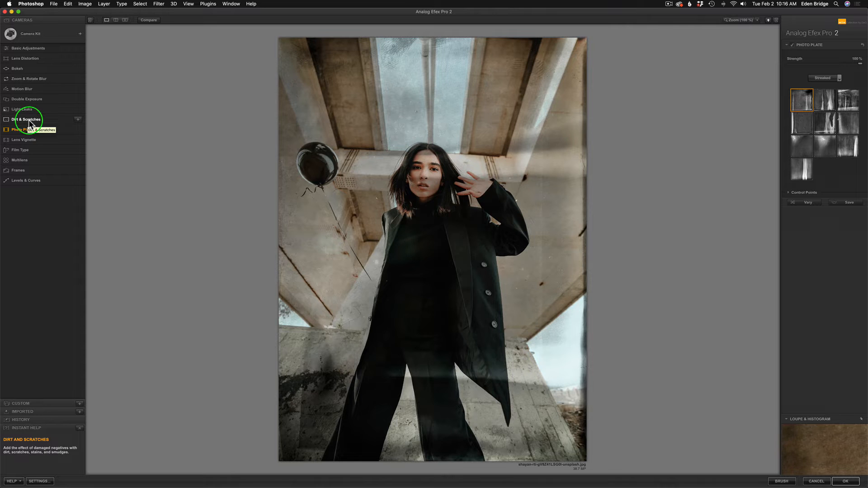
pyautogui.click(28, 90)
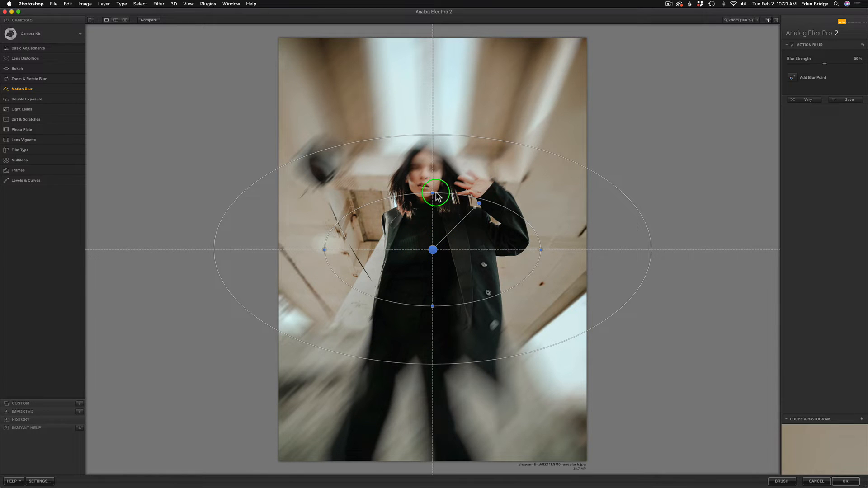
# Reshape the inner ellipse of the sharp area to be taller and narrower around the woman
pyautogui.moveTo(434, 194); pyautogui.dragTo(436, 124)
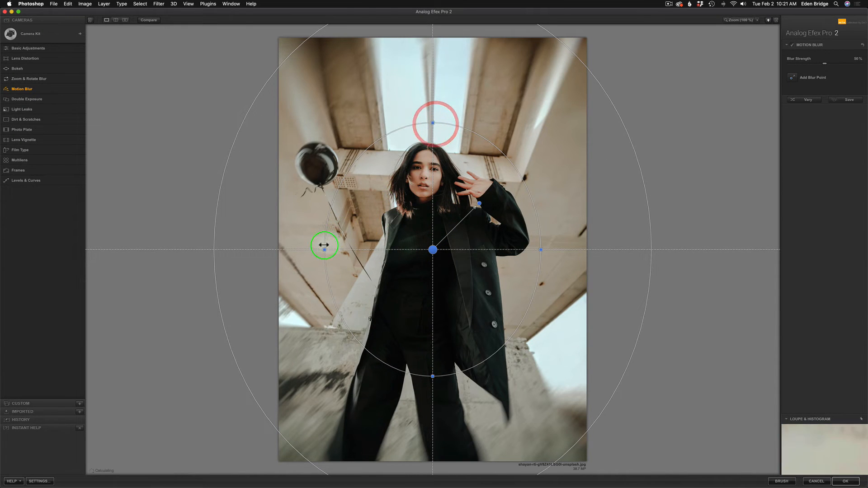
pyautogui.moveTo(325, 250); pyautogui.dragTo(364, 250)
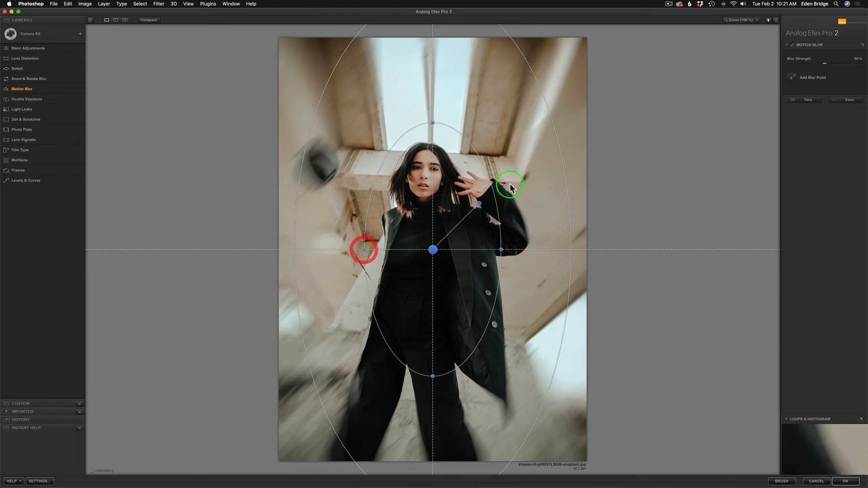
# Shrink the outer transition ellipse, shorten the inner ellipse, and shift the sharp area's centre slightly up the woman's torso
pyautogui.click(765, 20)
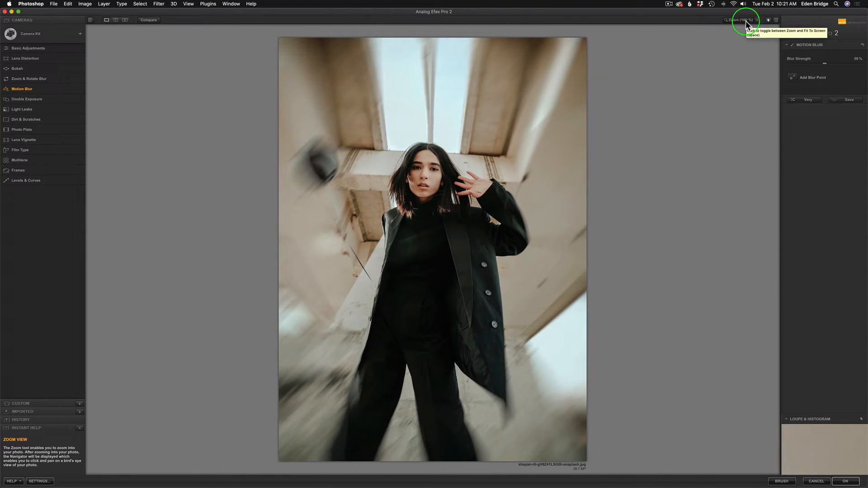
pyautogui.click(758, 20)
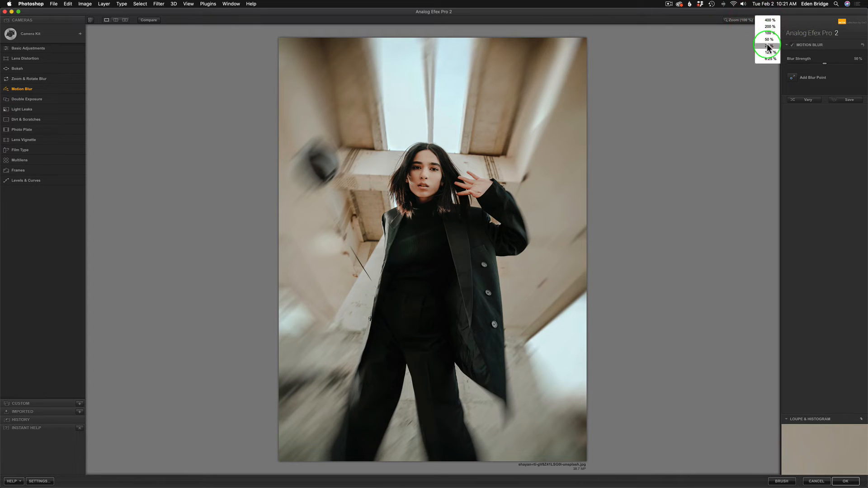
pyautogui.click(769, 45)
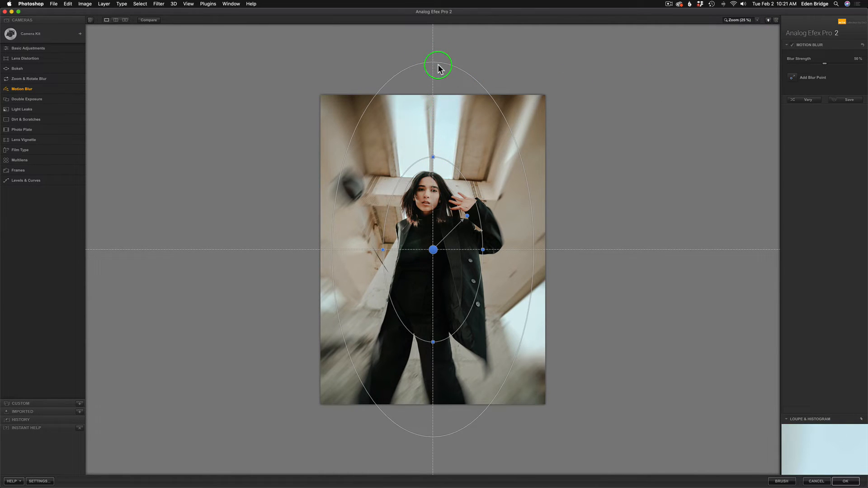
pyautogui.moveTo(438, 62); pyautogui.dragTo(437, 86)
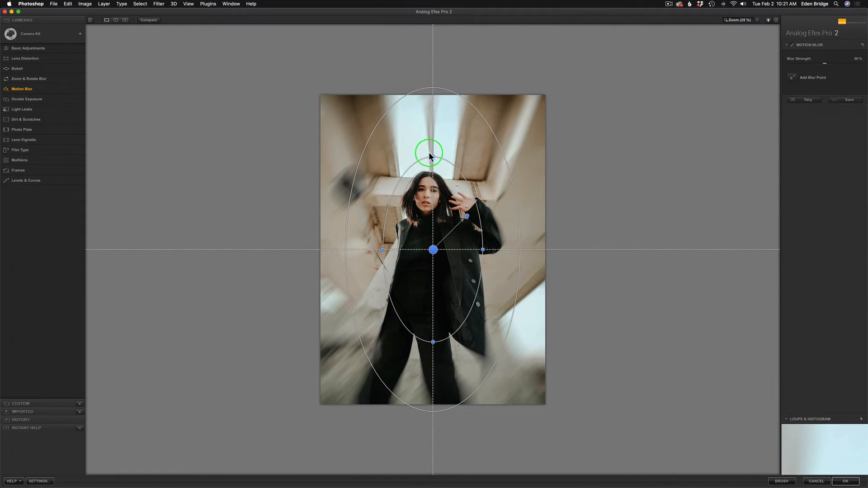
pyautogui.moveTo(432, 156); pyautogui.dragTo(433, 181)
pyautogui.moveTo(432, 249); pyautogui.dragTo(433, 234)
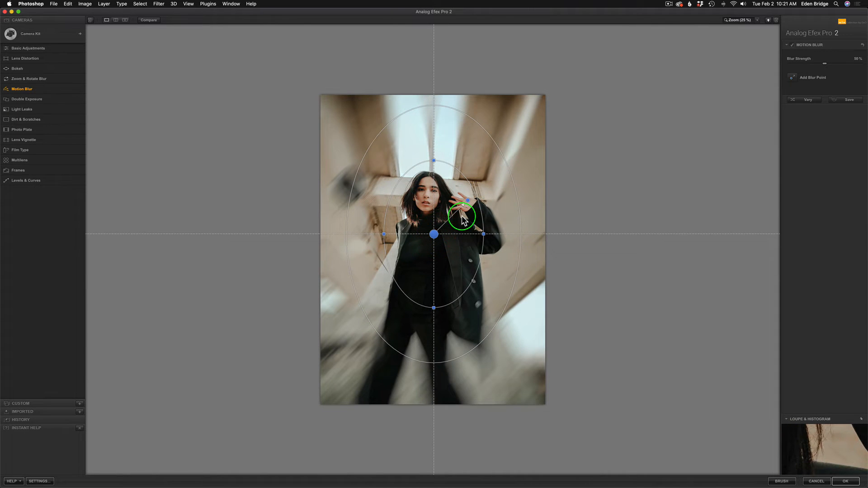
# Examine the motion blur at 50%, 25% and fit-to-screen zoom, toggling between 25% and the fitted view
pyautogui.click(756, 23)
pyautogui.click(768, 42)
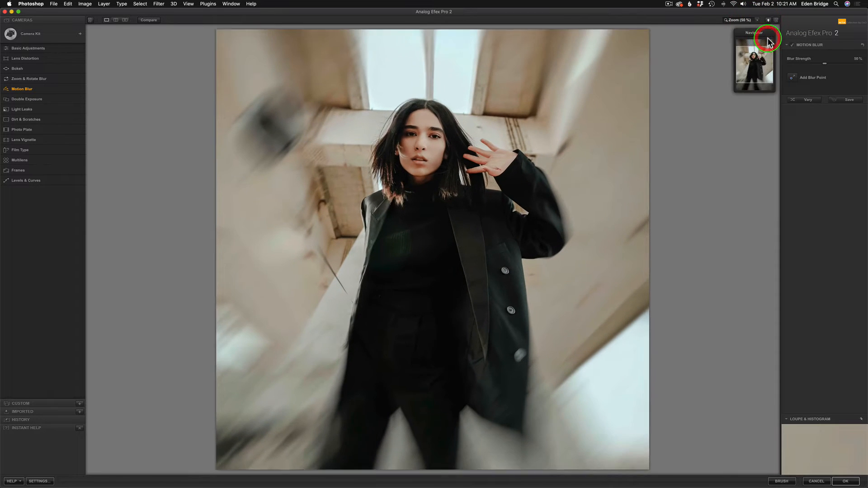
pyautogui.click(757, 21)
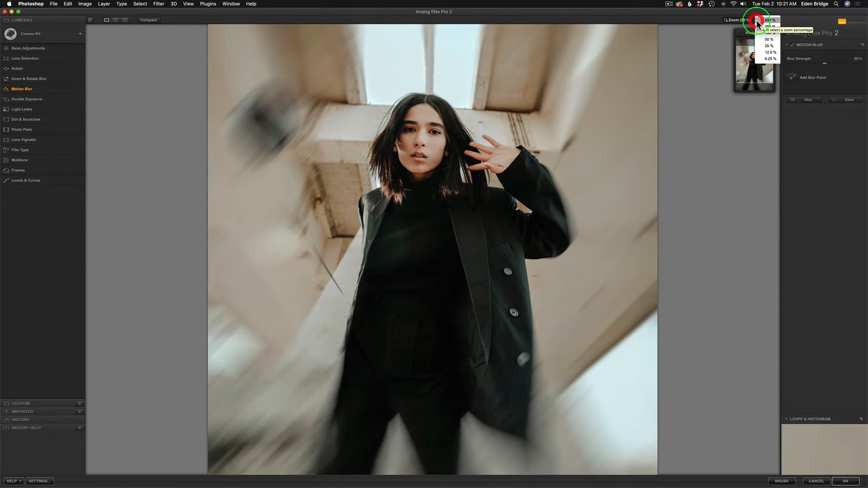
pyautogui.click(770, 46)
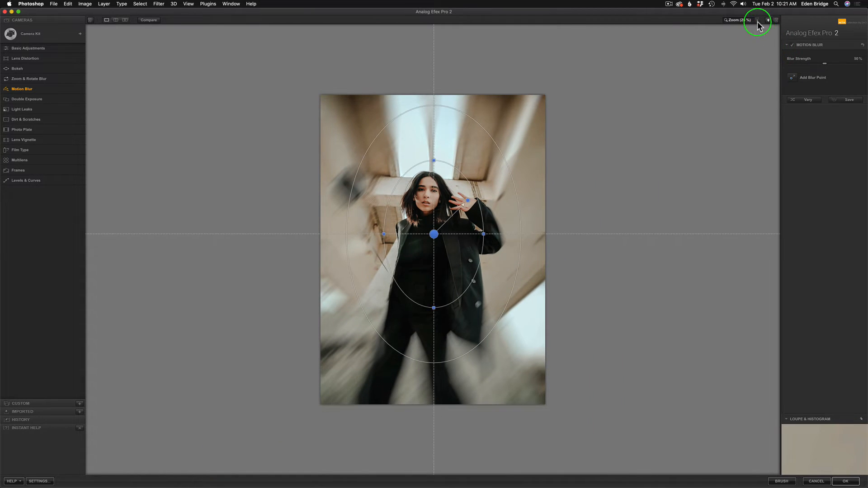
pyautogui.click(735, 22)
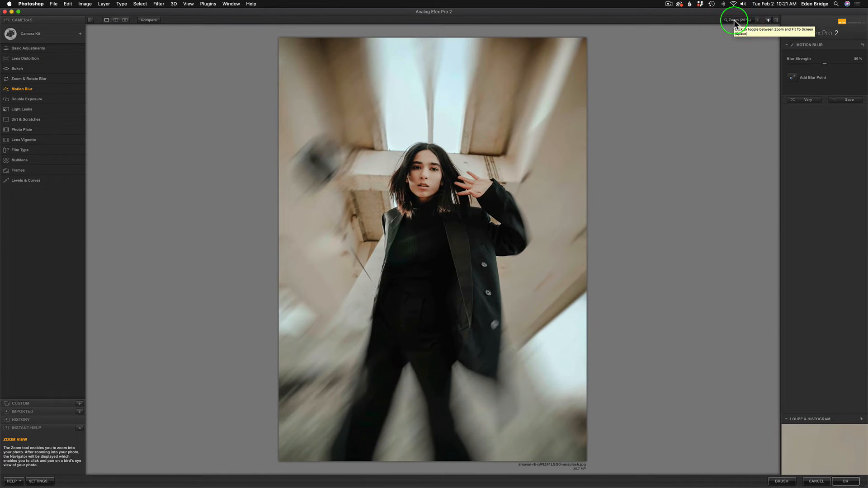
pyautogui.moveTo(562, 142)
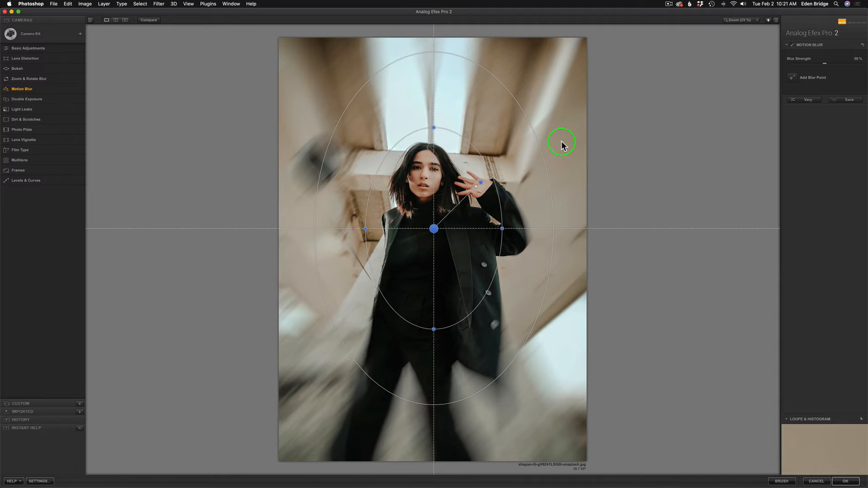
pyautogui.click(737, 22)
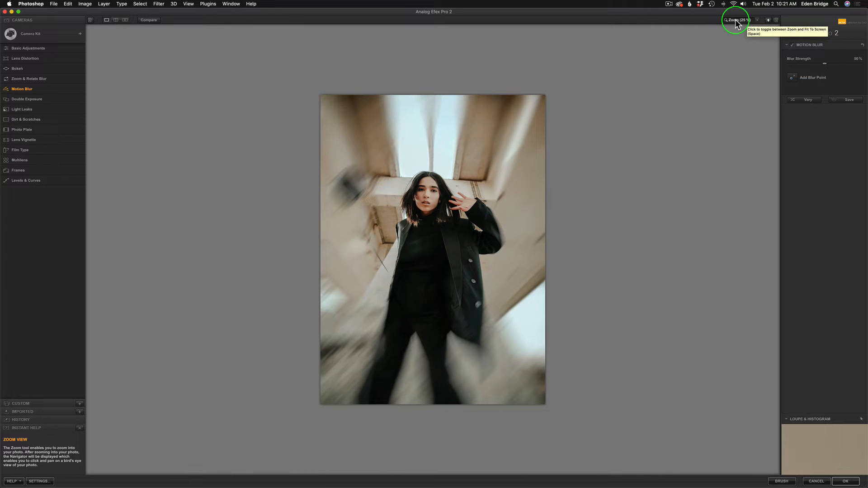
pyautogui.click(736, 23)
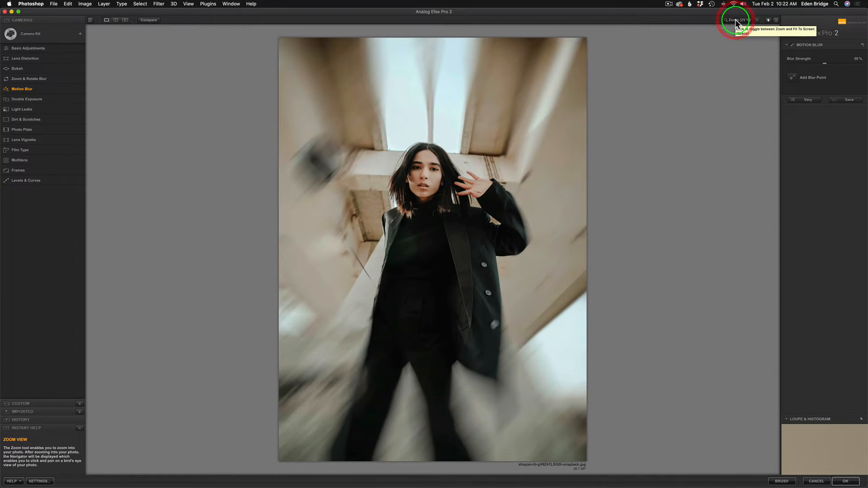
pyautogui.click(736, 22)
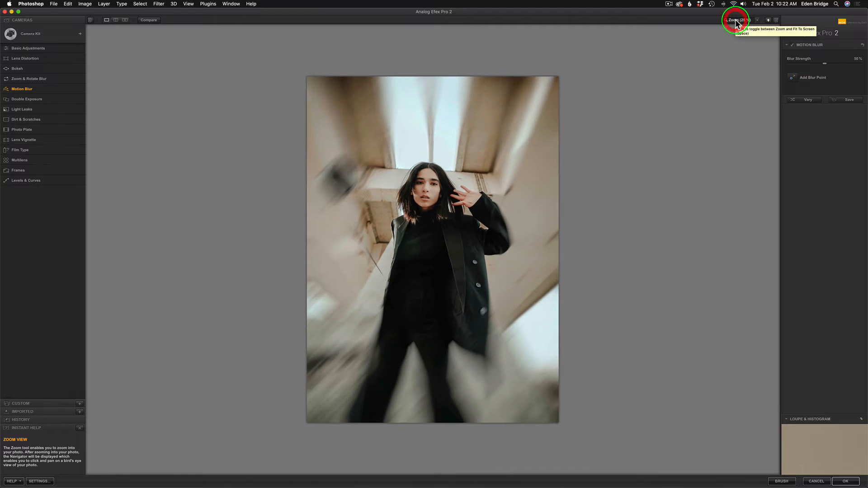
pyautogui.click(736, 23)
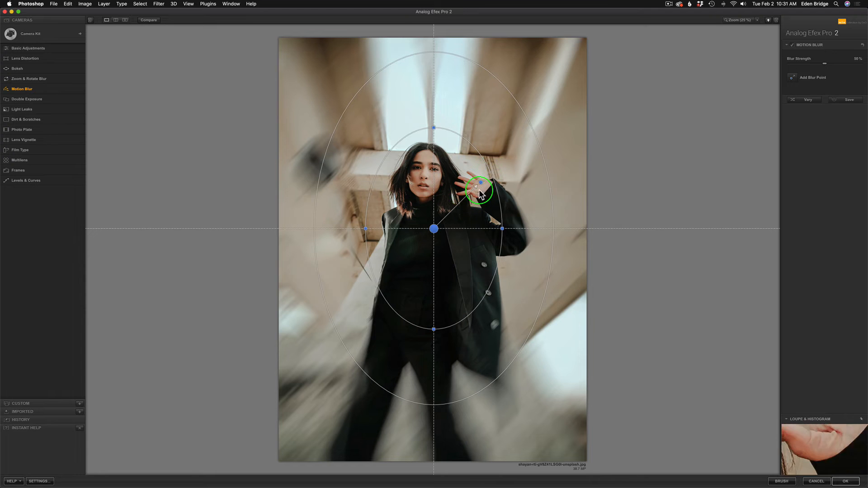
# Strengthen the motion blur and steepen its direction by extending the direction handle up toward the concrete beams
pyautogui.moveTo(479, 182); pyautogui.dragTo(518, 86)
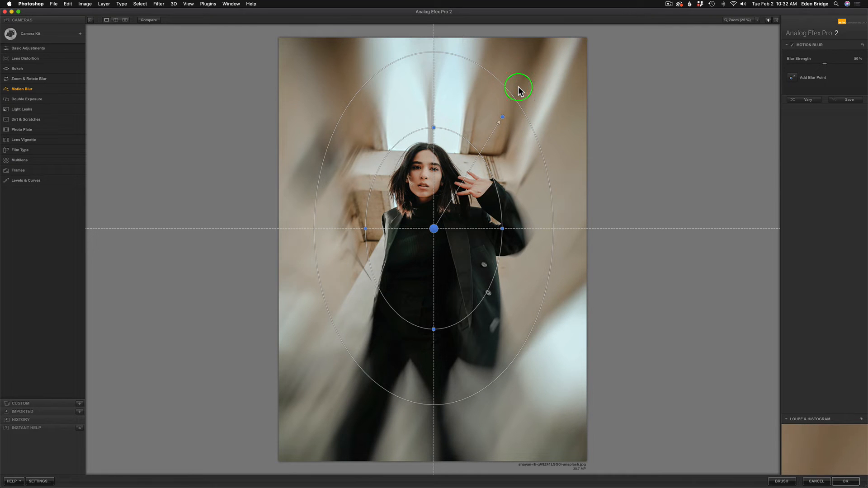
# Add a blur point on the balloon with its blur collapsed to zero, trying it between the woman's legs before returning it to the balloon
pyautogui.click(794, 79)
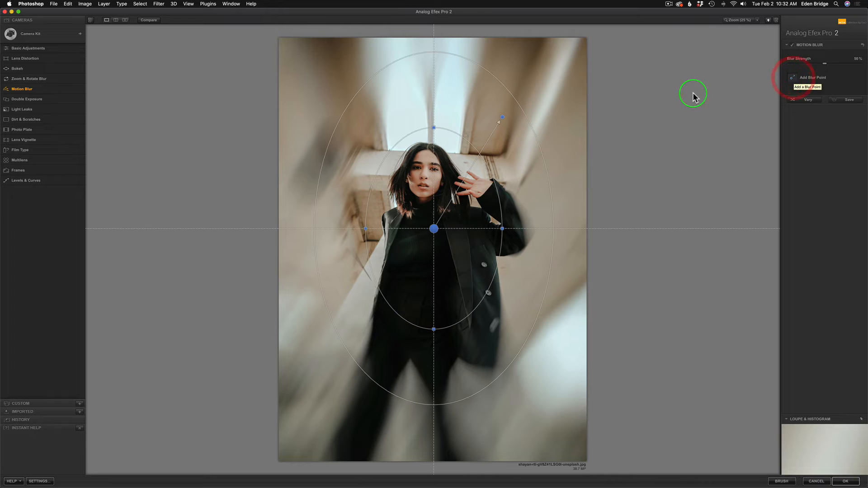
pyautogui.click(325, 158)
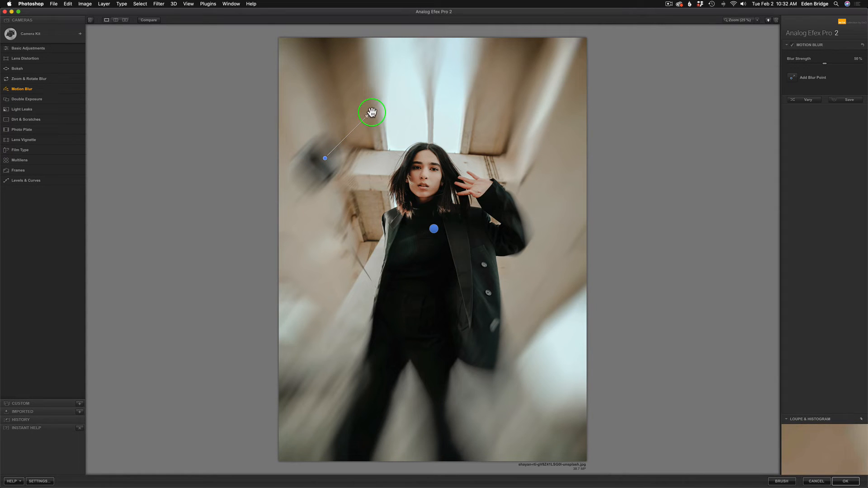
pyautogui.moveTo(372, 112); pyautogui.dragTo(325, 158)
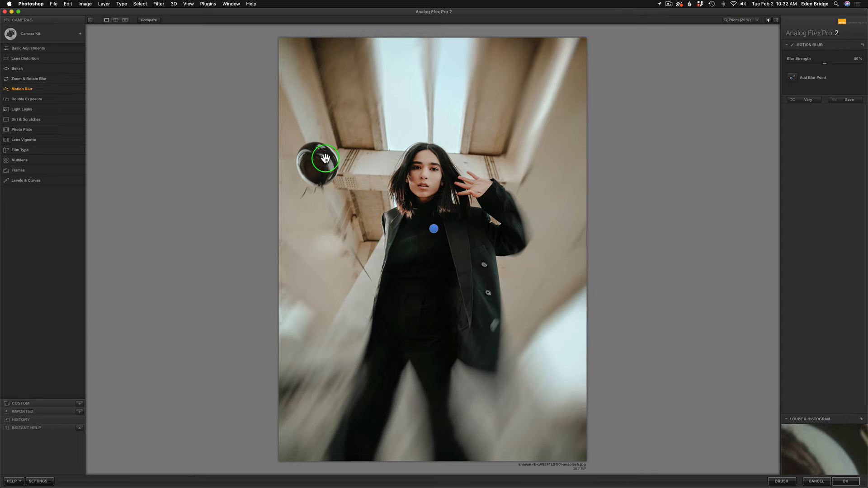
pyautogui.moveTo(325, 159); pyautogui.dragTo(410, 403)
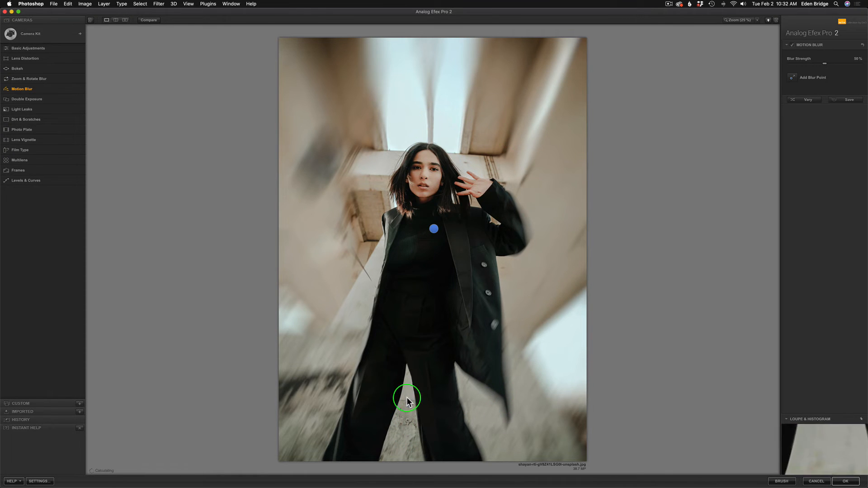
pyautogui.moveTo(410, 402); pyautogui.dragTo(323, 162)
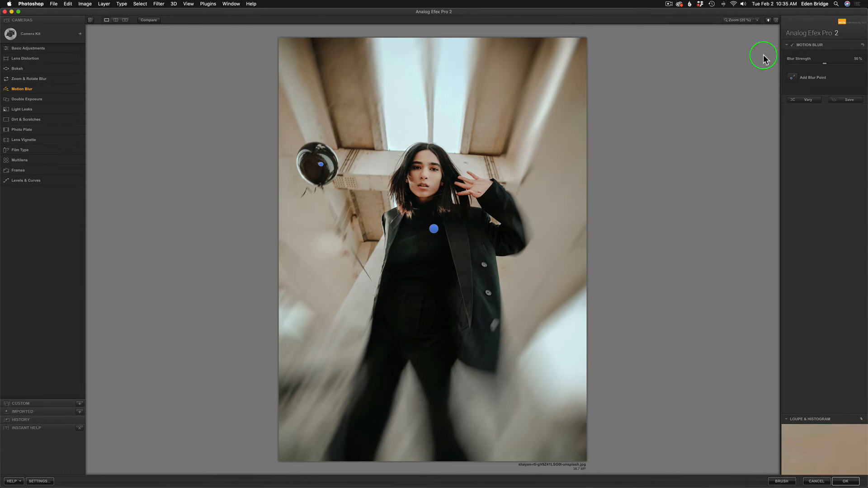
pyautogui.click(791, 77)
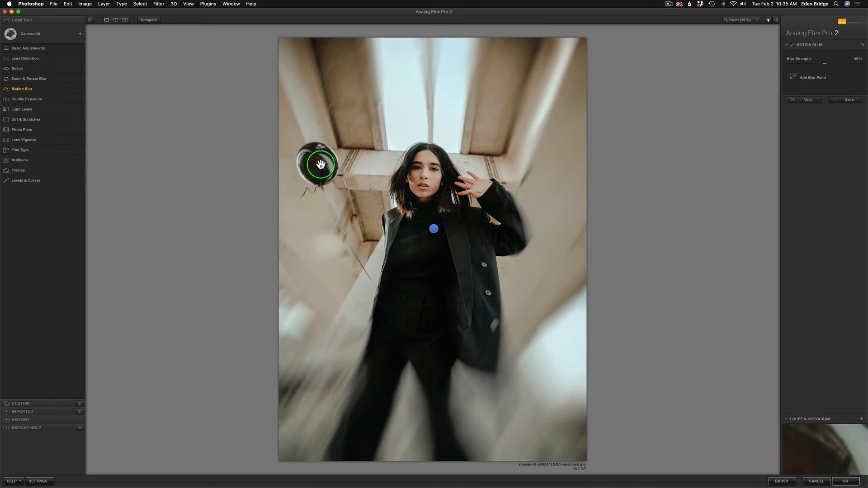
pyautogui.moveTo(321, 165)
pyautogui.mouseDown()
pyautogui.moveTo(321, 196)
pyautogui.moveTo(321, 166)
pyautogui.mouseUp()
# Add a blur point on the ground beside the coat hem, angle its blur up toward the beams, and nudge the main centre point slightly sideways
pyautogui.click(793, 78)
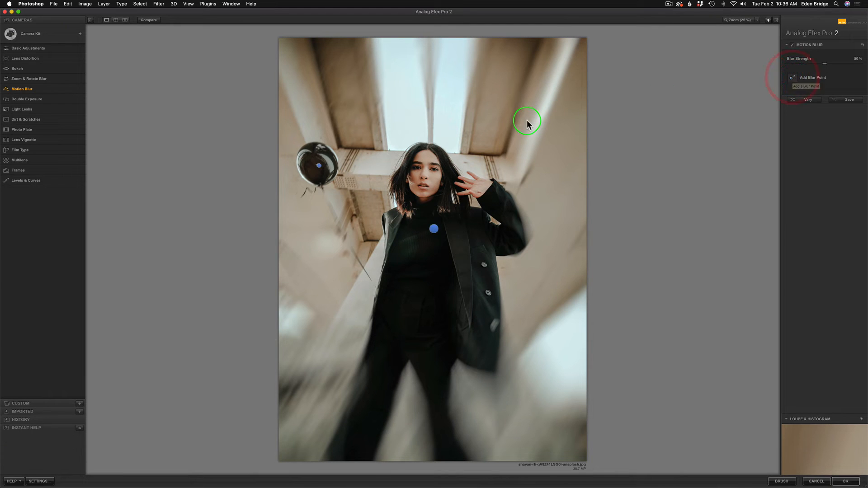
pyautogui.click(534, 408)
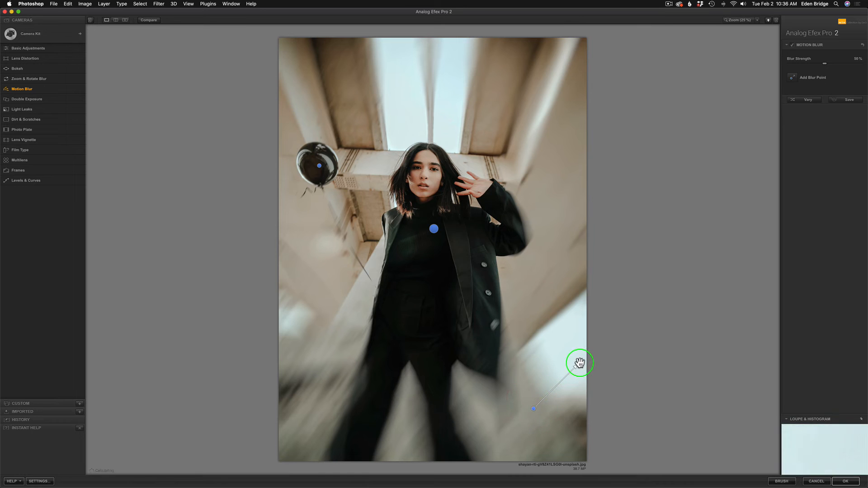
pyautogui.moveTo(581, 362); pyautogui.dragTo(568, 356)
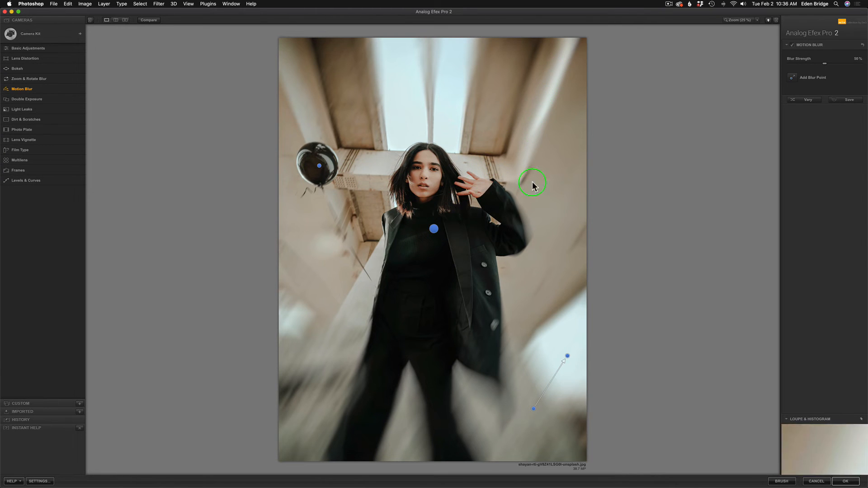
pyautogui.click(433, 228)
pyautogui.moveTo(433, 230); pyautogui.dragTo(435, 229)
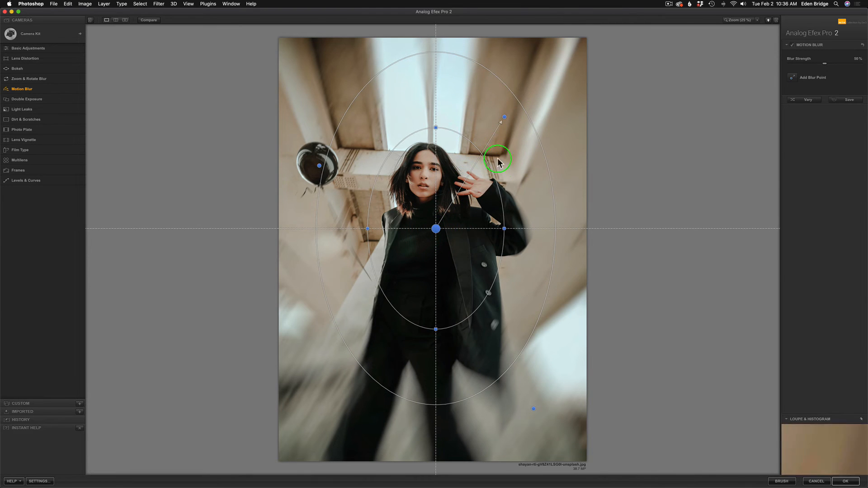
# Collapse the blur of the point beside the coat hem to zero and move it onto the lower part of the coat
pyautogui.moveTo(534, 410)
pyautogui.mouseDown()
pyautogui.moveTo(566, 356)
pyautogui.moveTo(573, 438)
pyautogui.moveTo(567, 336)
pyautogui.moveTo(533, 409)
pyautogui.mouseUp()
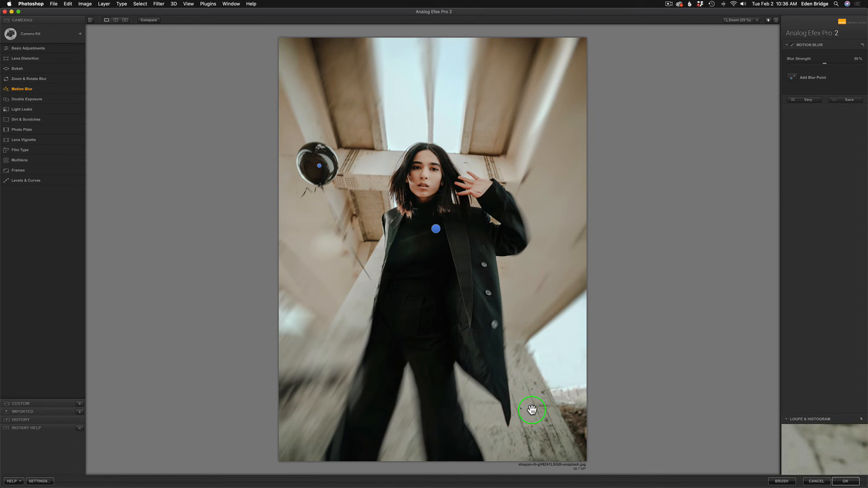
pyautogui.moveTo(533, 410); pyautogui.dragTo(481, 351)
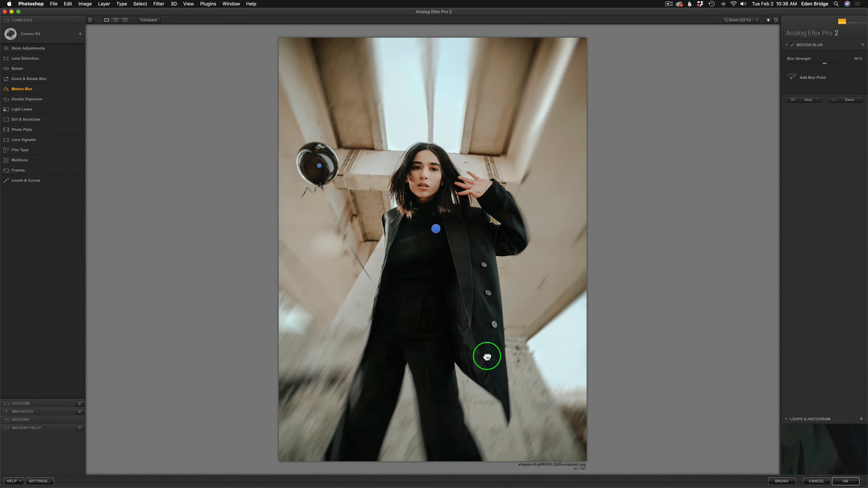
pyautogui.click(487, 358)
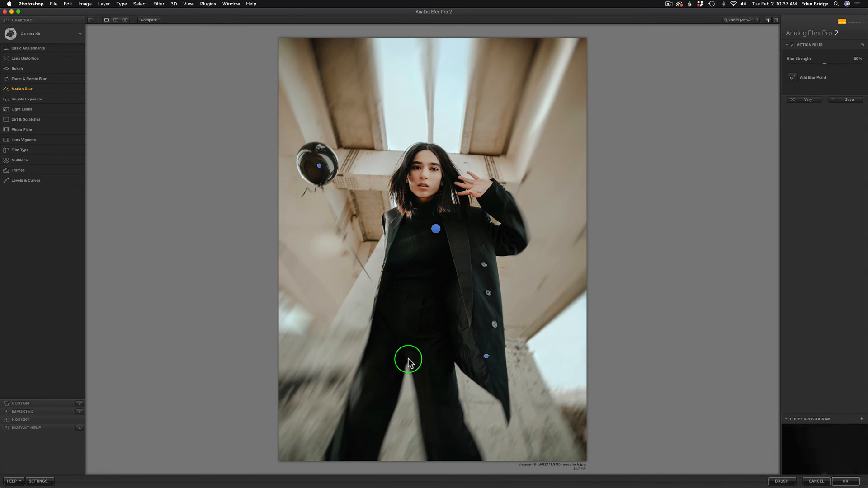
# Add another zero-blur point and position it on the upper thigh of the woman's trousers, on the side opposite the coat point
pyautogui.click(794, 79)
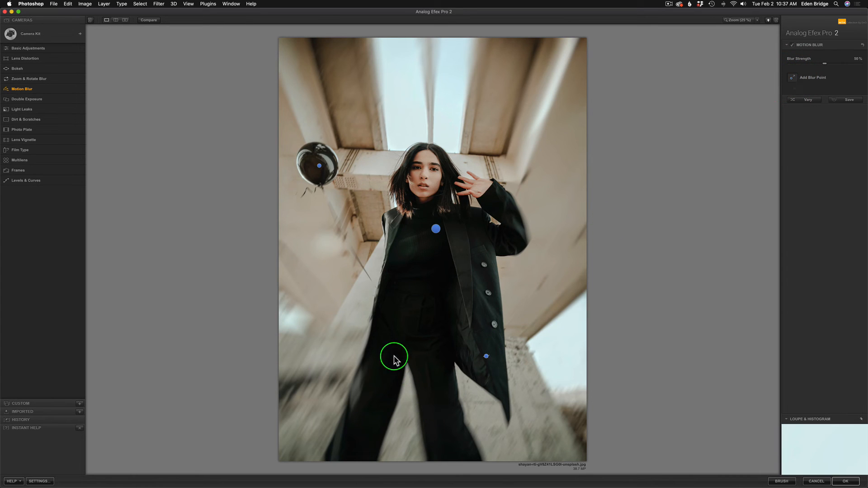
pyautogui.moveTo(378, 390)
pyautogui.mouseDown()
pyautogui.moveTo(424, 344)
pyautogui.moveTo(384, 374)
pyautogui.moveTo(378, 392)
pyautogui.mouseUp()
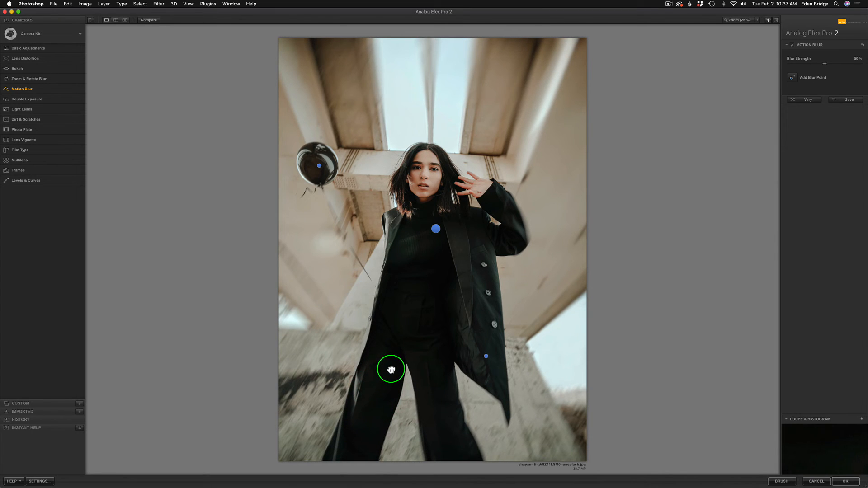
pyautogui.click(366, 378)
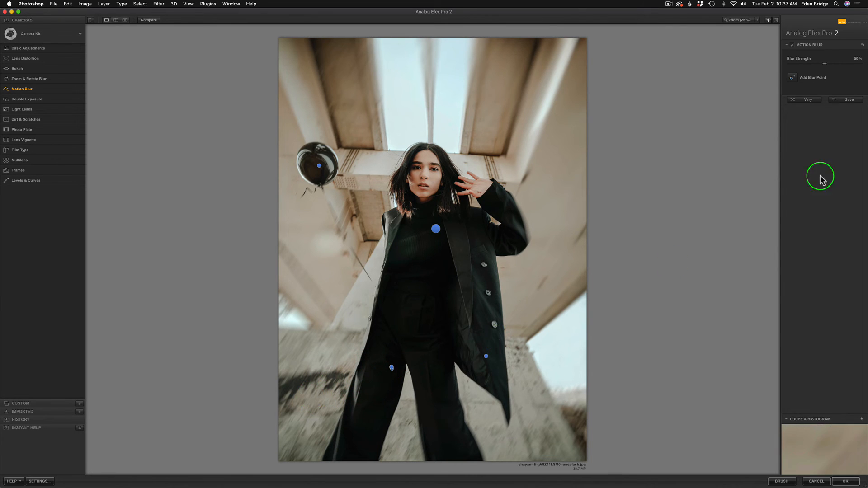
# Add a blur point on the concrete beside the woman's leg, below the balloon, with an angle of about 72° and strength about 28%
pyautogui.click(792, 77)
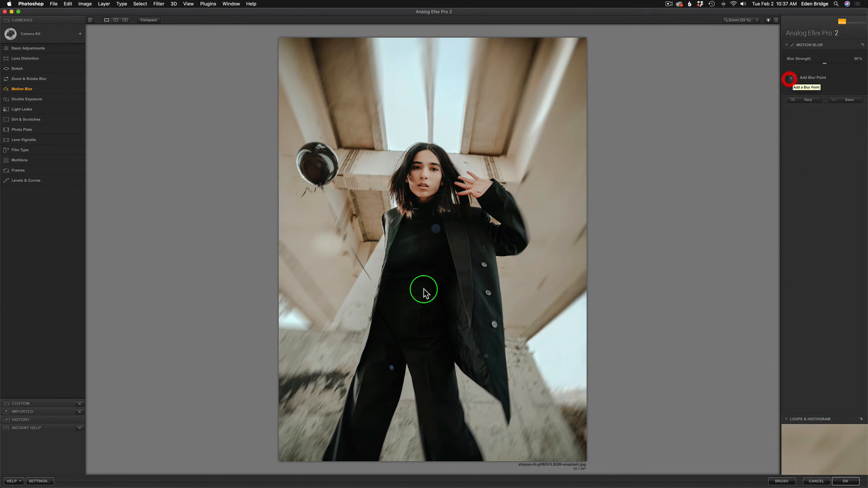
pyautogui.click(310, 395)
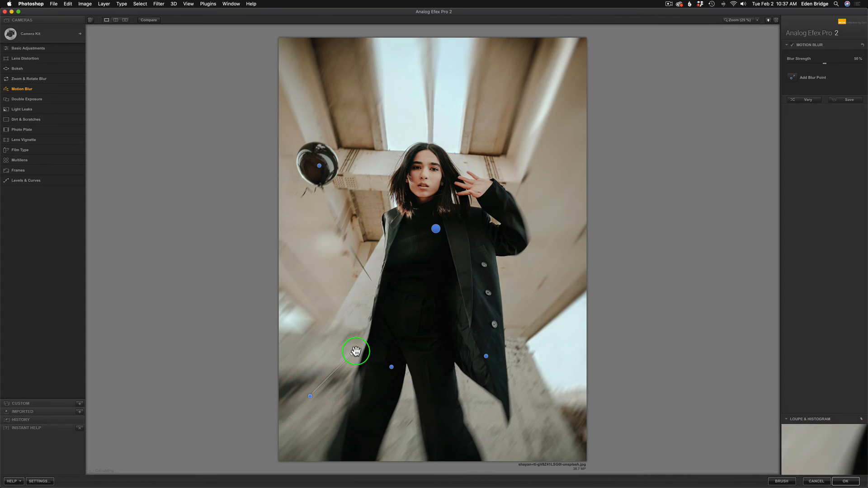
pyautogui.moveTo(339, 339); pyautogui.dragTo(321, 363)
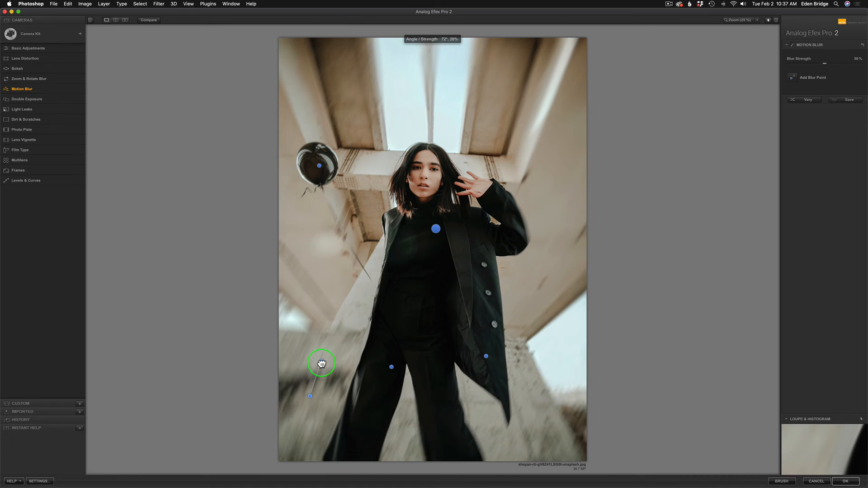
pyautogui.moveTo(322, 362); pyautogui.dragTo(321, 361)
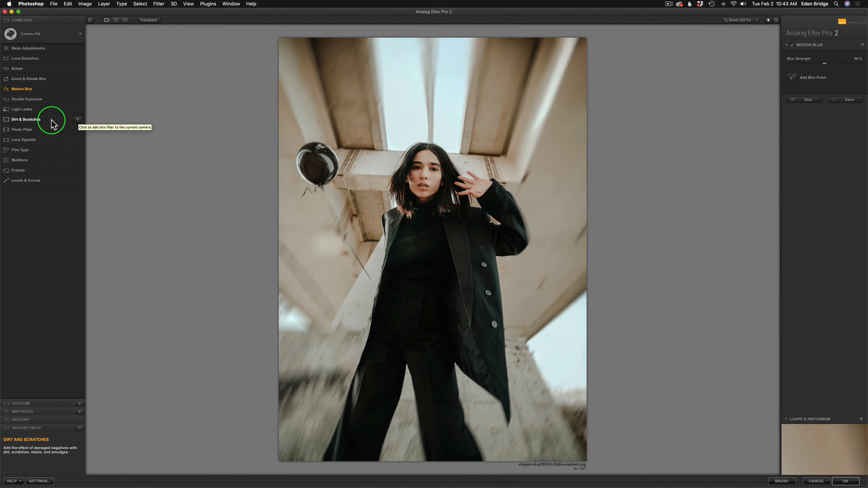
# Try the Dirt & Scratches filter, undo the switch back to Motion Blur, and apply the motion blur to the image
pyautogui.click(33, 120)
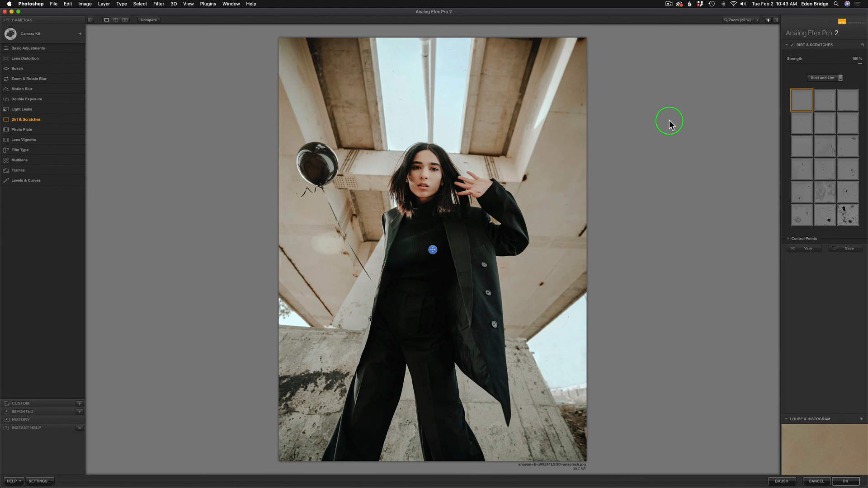
pyautogui.press('super+z')
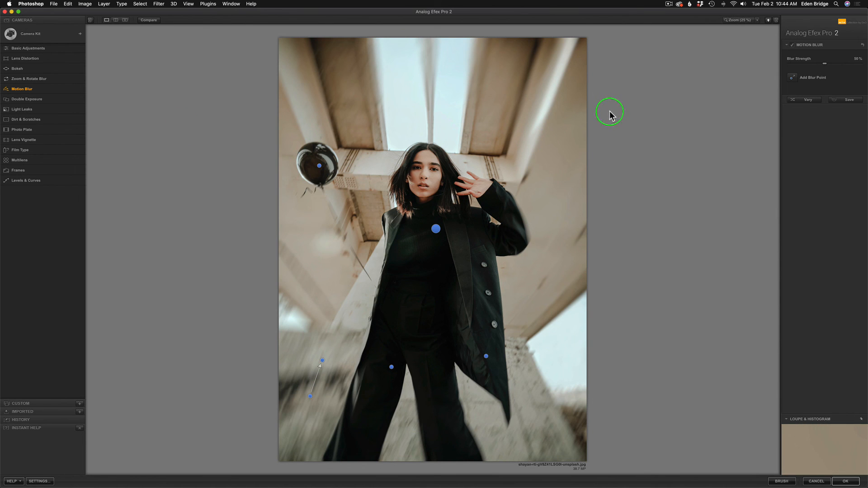
pyautogui.click(847, 483)
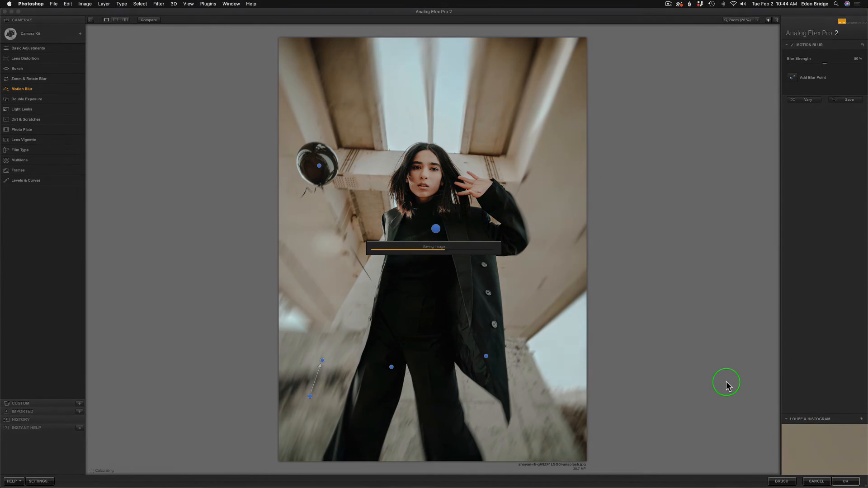